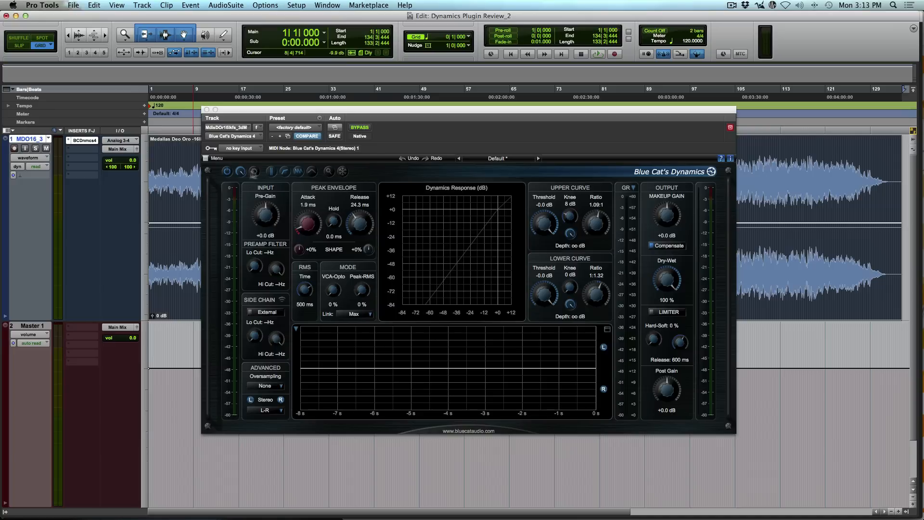
Step: Toggle the plugin's optional interface sections, including the level meters, dynamics response graph and waveform display, and restore the full layout
left_click(255, 173)
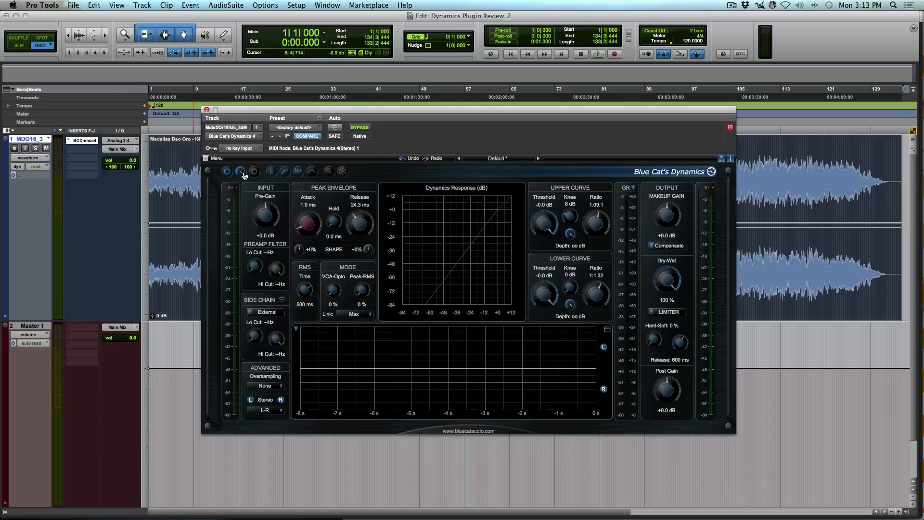
mouse_move(243, 174)
left_mouse_down()
mouse_move(243, 205)
mouse_move(240, 160)
left_mouse_up()
left_click(271, 172)
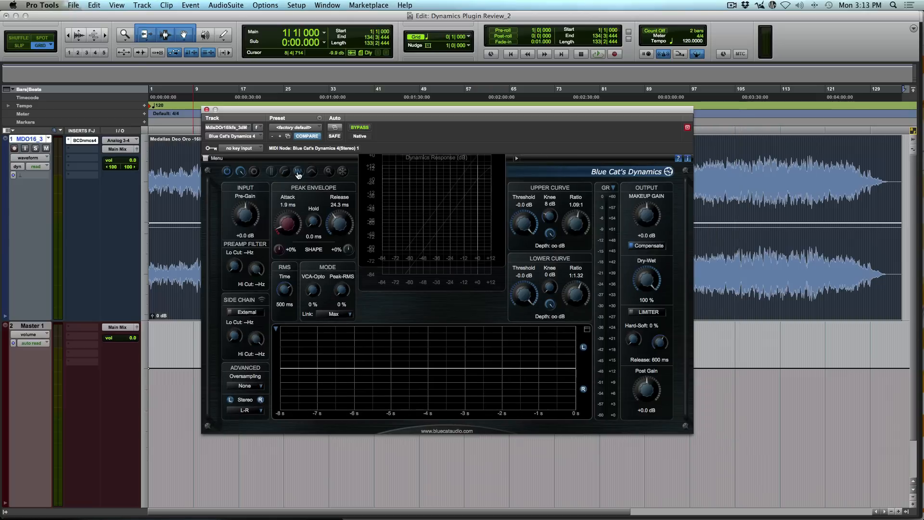
left_click(298, 171)
left_click(299, 173)
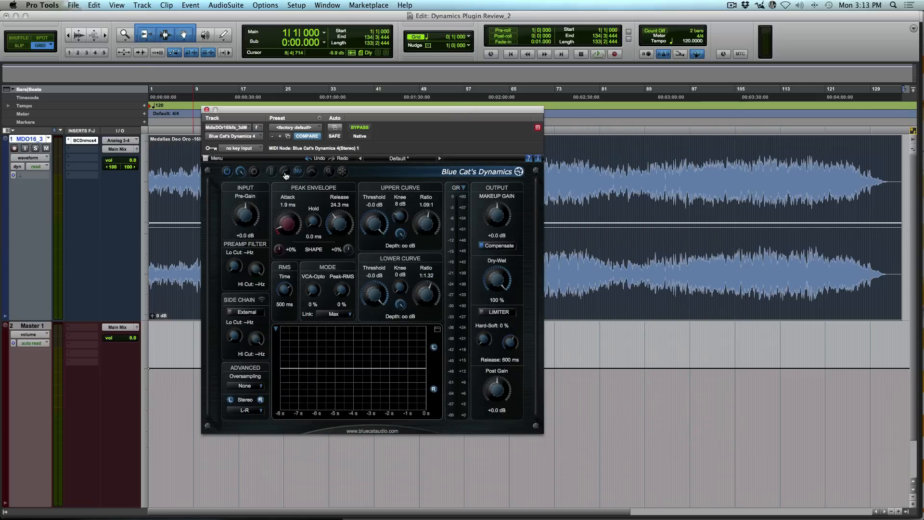
left_click(285, 173)
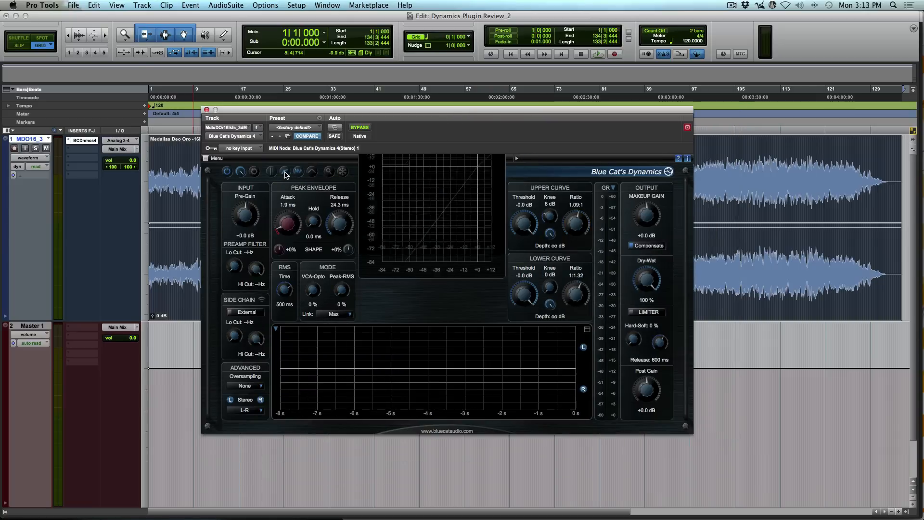
left_click(330, 172)
left_click(333, 174)
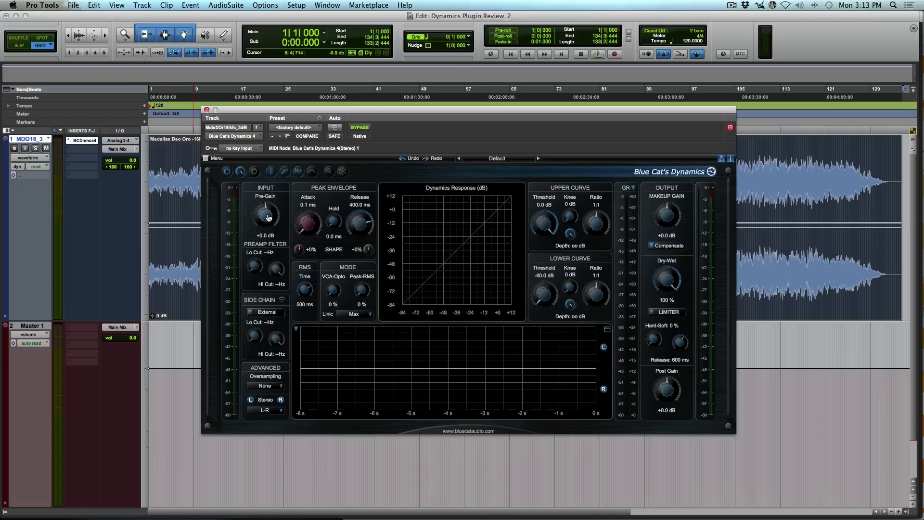
Step: Try out the input pre-gain, preamp filter low cut and side-chain low cut, and return them to their default values
left_click_drag(268, 217, 270, 213)
left_click_drag(267, 217, 265, 218)
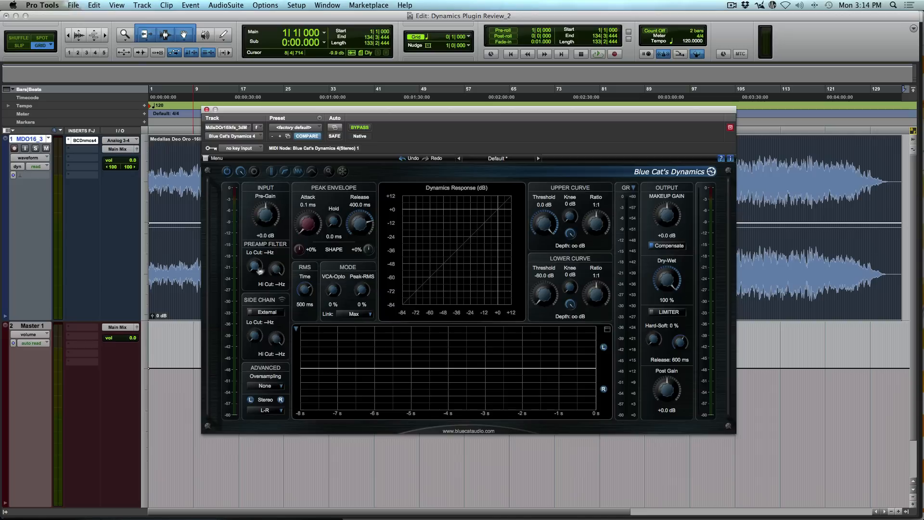
mouse_move(255, 269)
left_mouse_down()
mouse_move(253, 253)
mouse_move(252, 278)
left_mouse_up()
left_click_drag(254, 340, 254, 308)
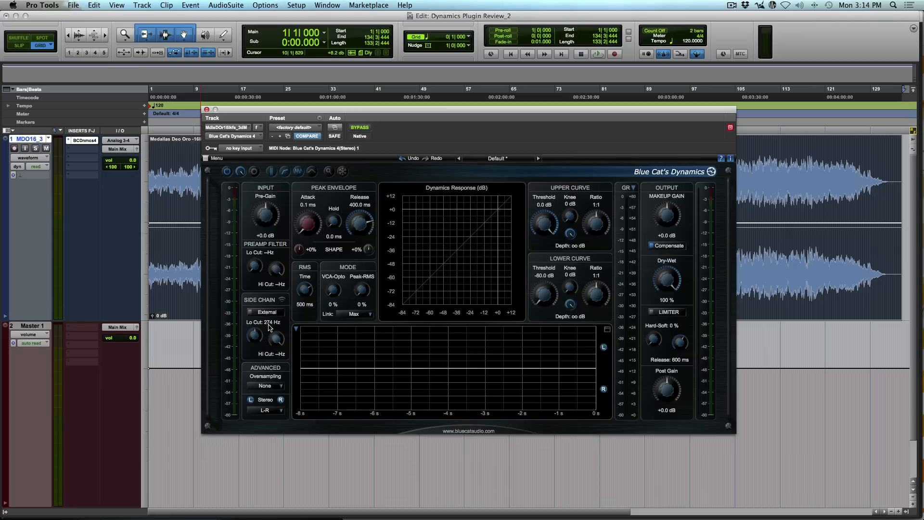
left_click_drag(255, 334, 238, 410)
Step: Look through the oversampling and stereo channel mode options, keeping None and L-R
left_click(267, 387)
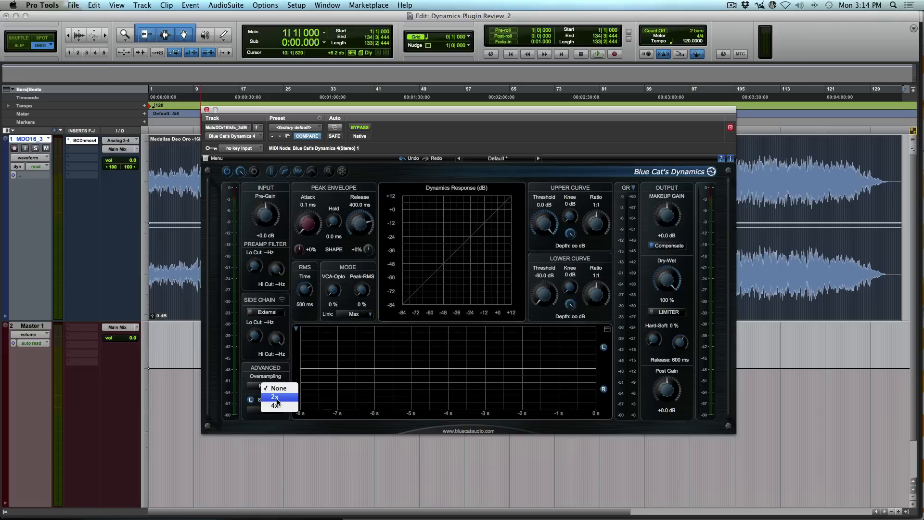
left_click(281, 391)
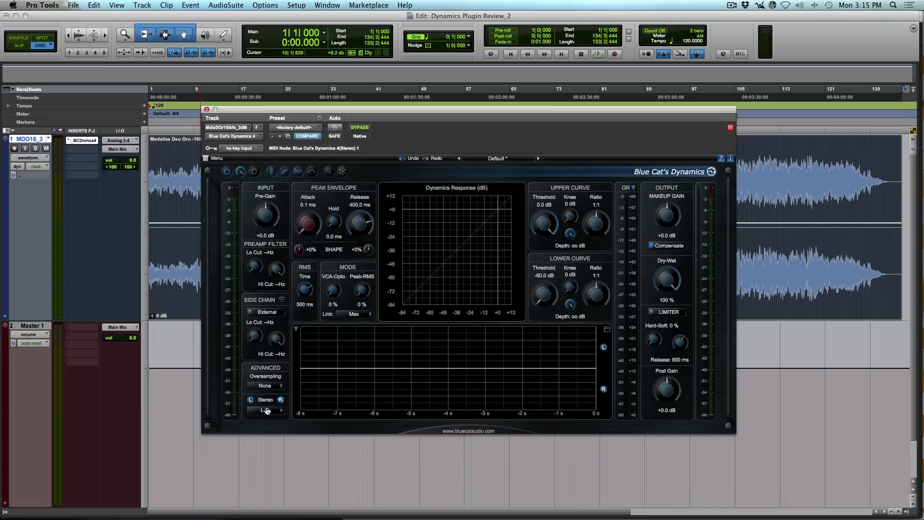
left_click(266, 411)
left_click(266, 414)
Step: Move the plugin window higher, expand the gain reduction meter to its detailed history view, and collapse it again
left_click_drag(564, 113, 557, 88)
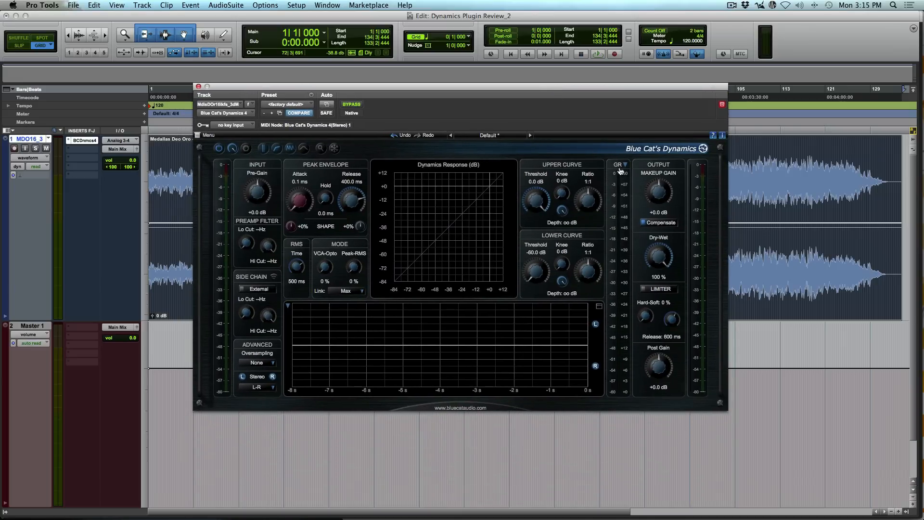
left_click(304, 149)
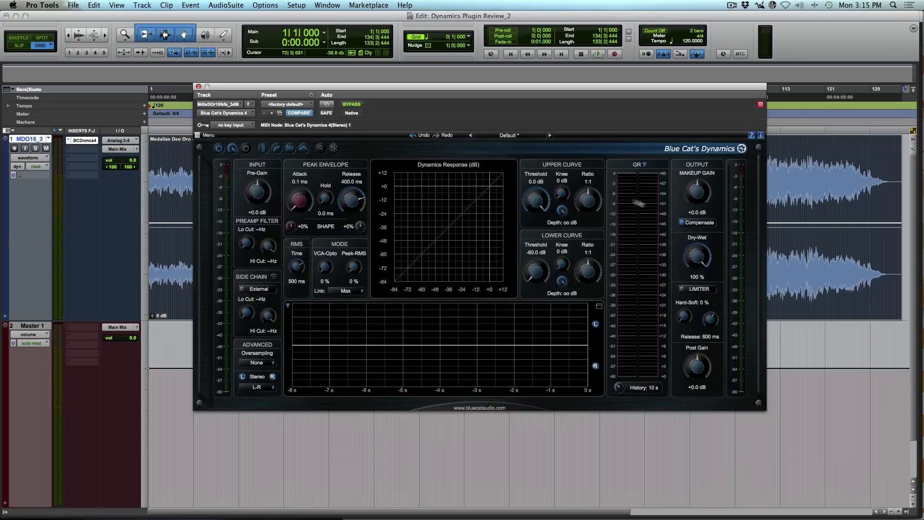
left_click(308, 150)
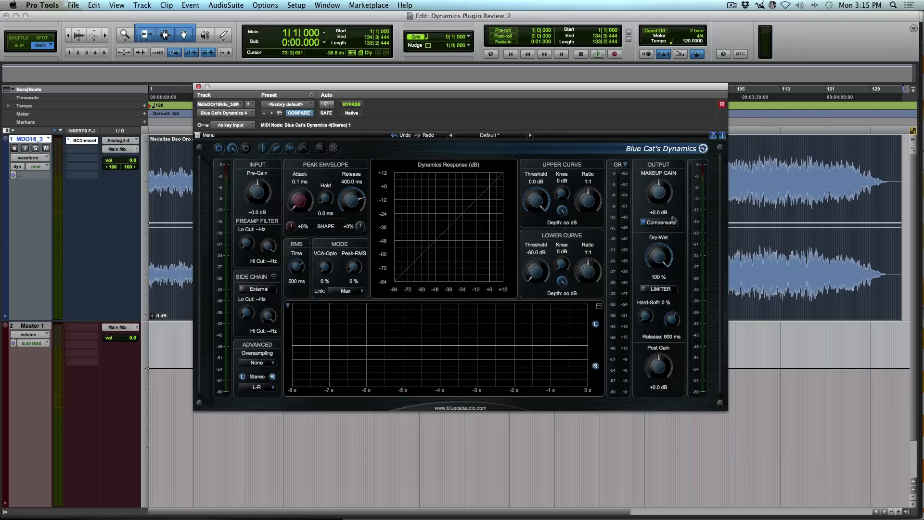
Step: Set the makeup gain to -1.0 dB with compensation off, and try the dry-wet and limiter hard-soft controls, leaving them at 100% and 0%
scroll(658, 192, "down", 1)
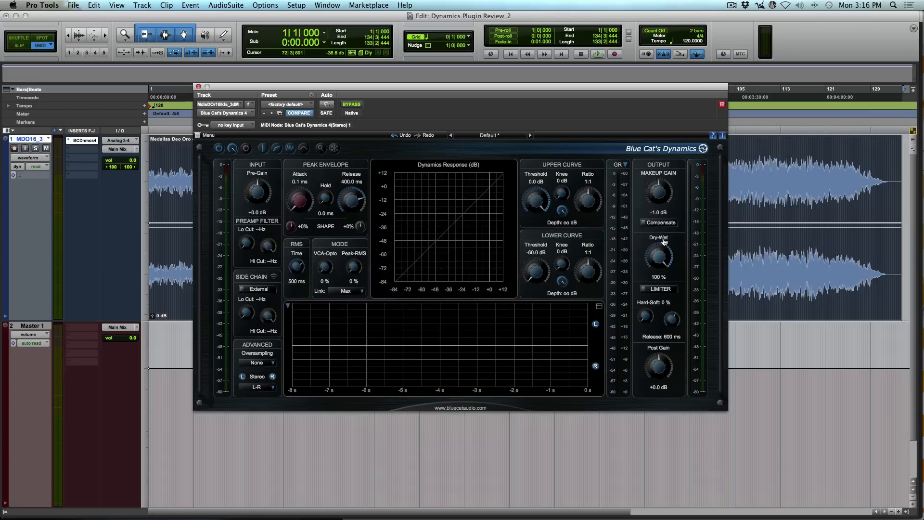
mouse_move(664, 243)
left_mouse_down()
mouse_move(645, 320)
mouse_move(649, 241)
left_mouse_up()
left_click_drag(647, 321, 643, 297)
Step: Uncover the waveform, start playback from about bar 68, and move the plugin window back up
left_click_drag(610, 88, 632, 216)
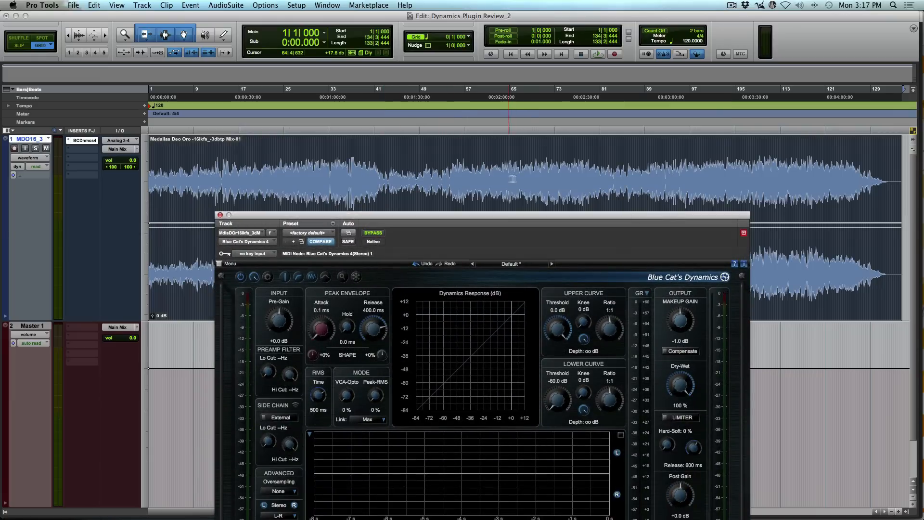
left_click(531, 177)
key("space")
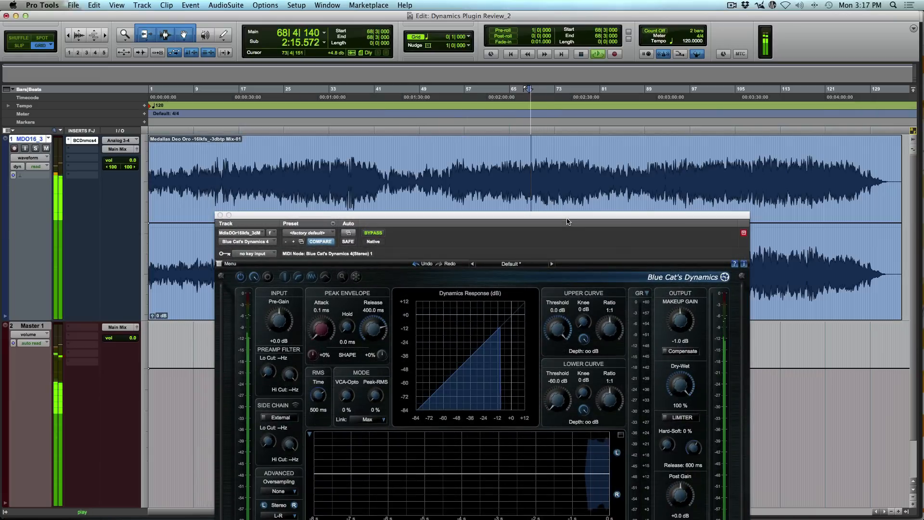
left_click_drag(567, 218, 566, 103)
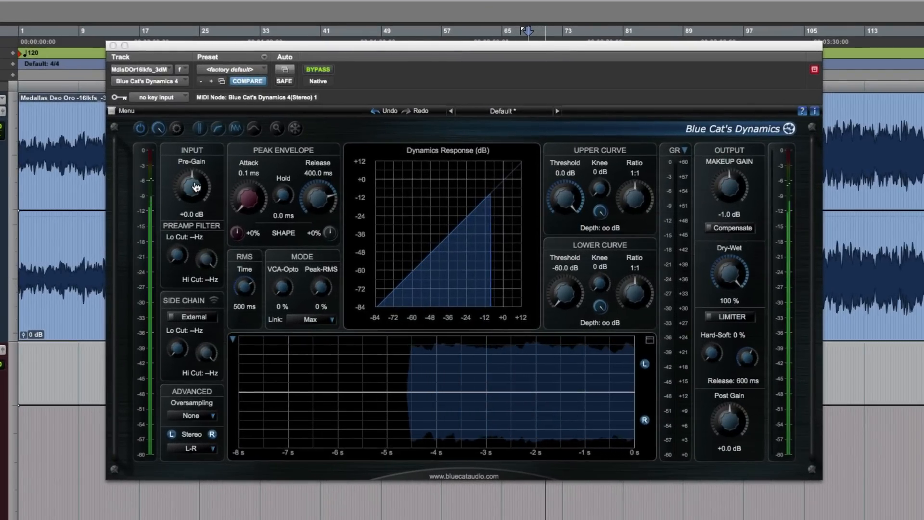
Step: Set the input pre-gain to -4.0 dB and the side-chain low cut to 257 Hz
left_click(196, 183)
left_click_drag(195, 187, 197, 194)
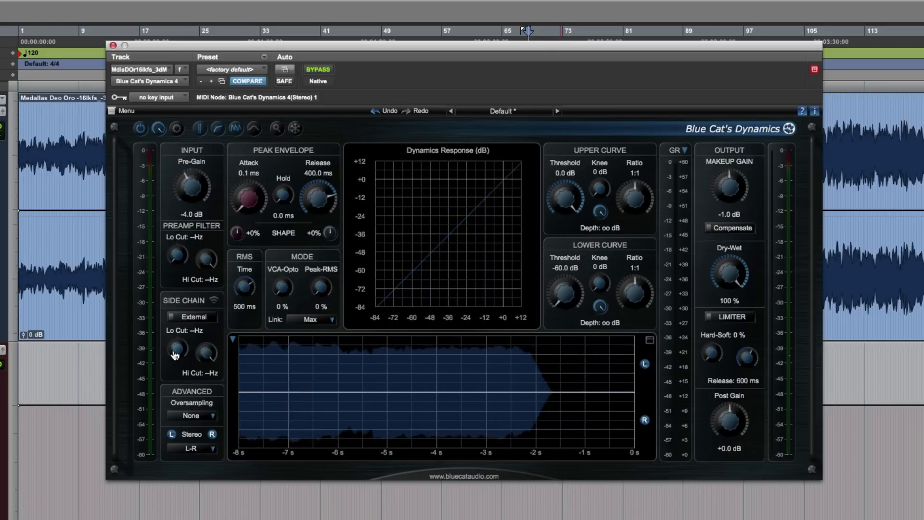
left_click_drag(178, 354, 182, 314)
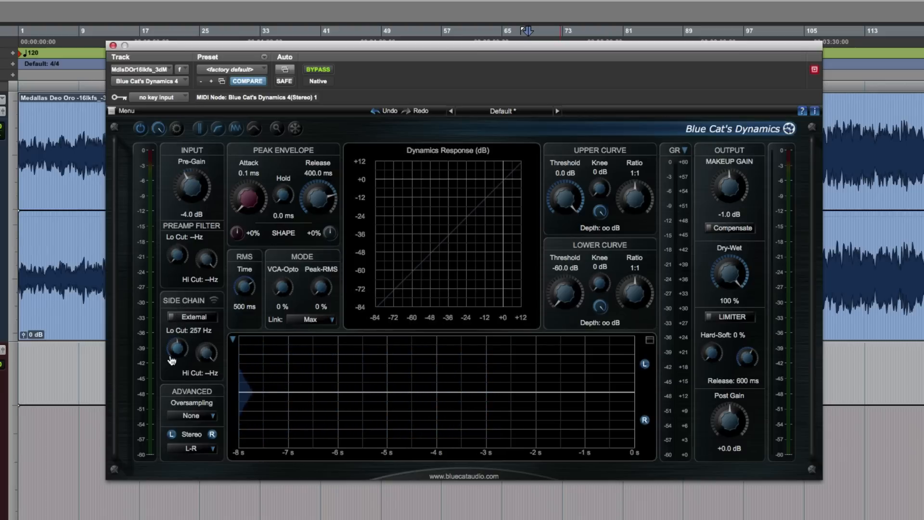
left_click_drag(416, 49, 416, 46)
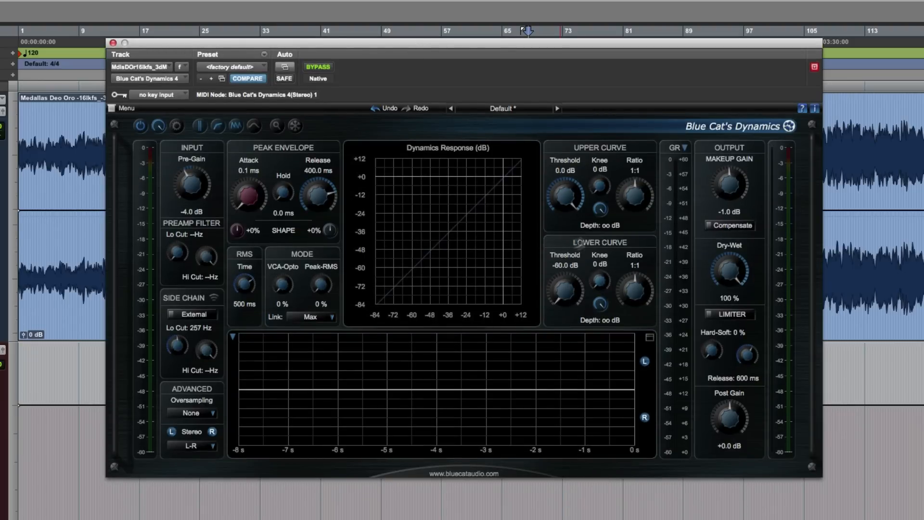
Step: Play the mix and set the upper curve to a -22.0 dB threshold, 1.28:1 ratio and 6 dB knee
key("space")
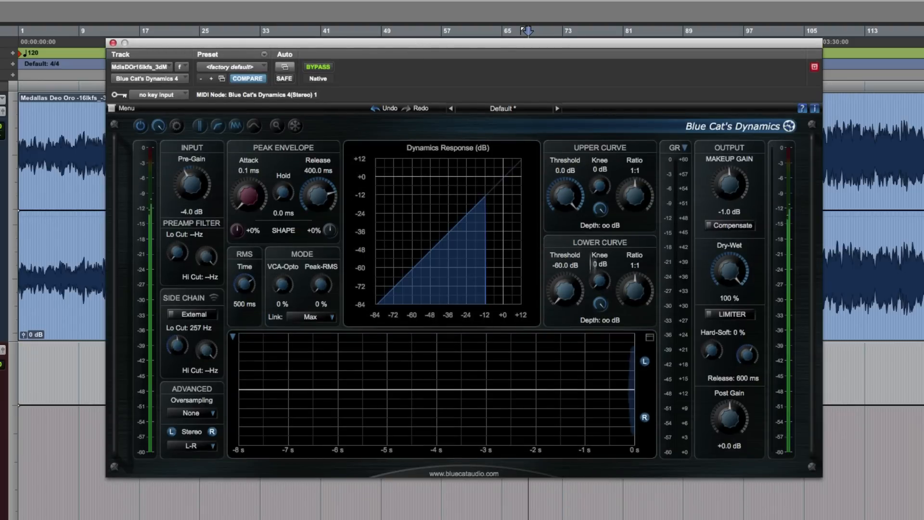
left_click_drag(576, 197, 574, 226)
left_click_drag(637, 196, 640, 190)
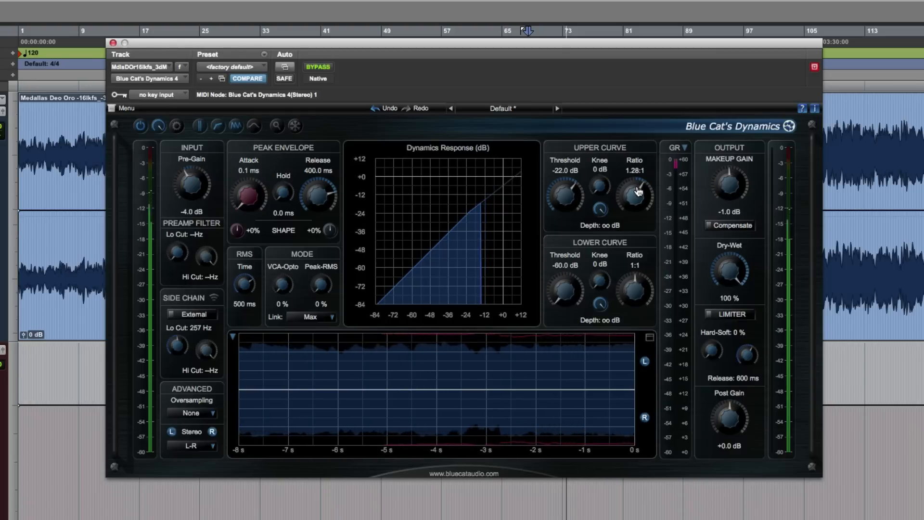
left_click_drag(598, 186, 595, 219)
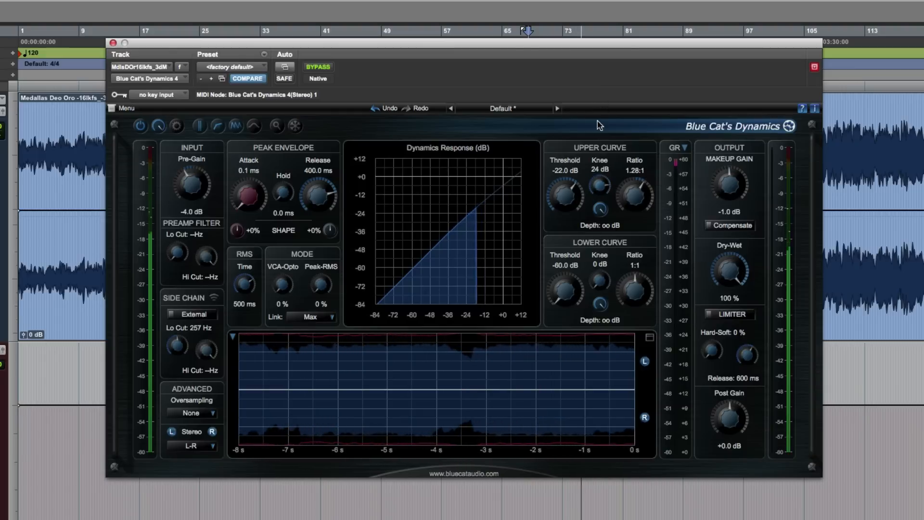
left_click_drag(598, 174, 597, 178)
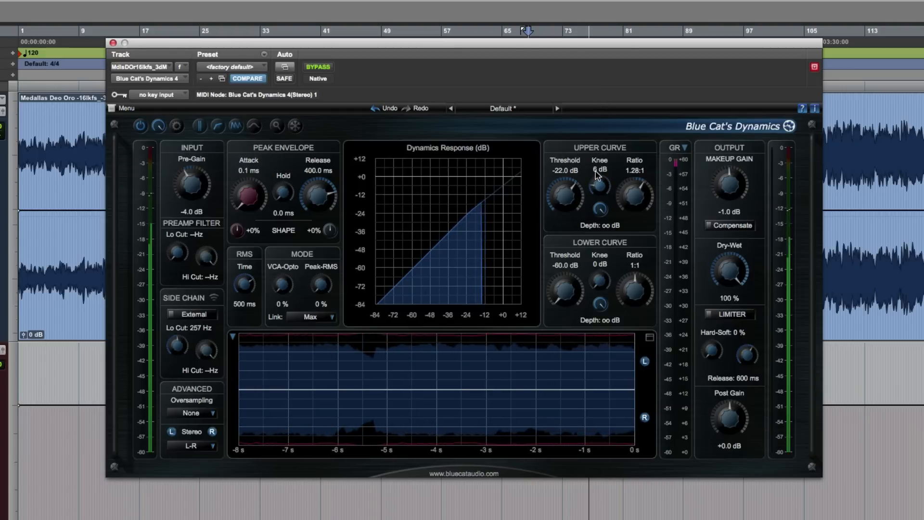
Step: Raise the makeup gain to +4.0 dB, and bypass and re-enable the plugin to compare the sound
left_click_drag(724, 192, 724, 187)
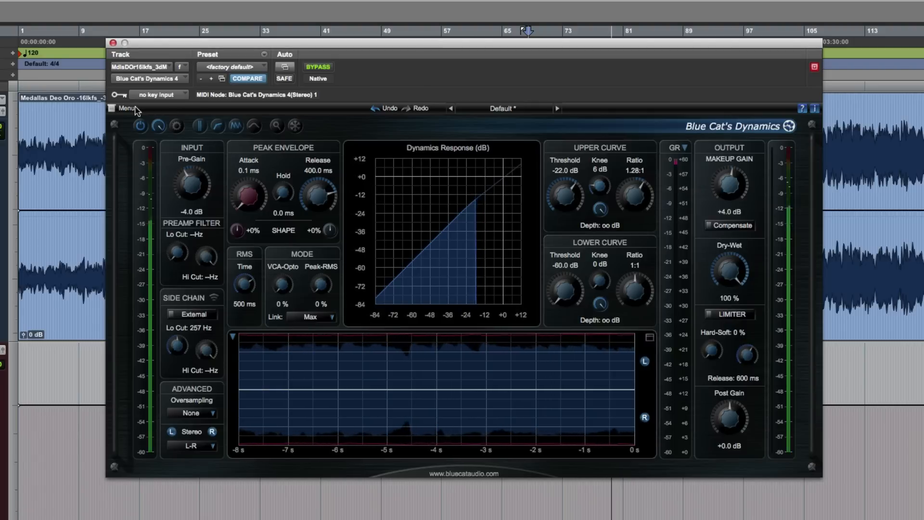
left_click(141, 128)
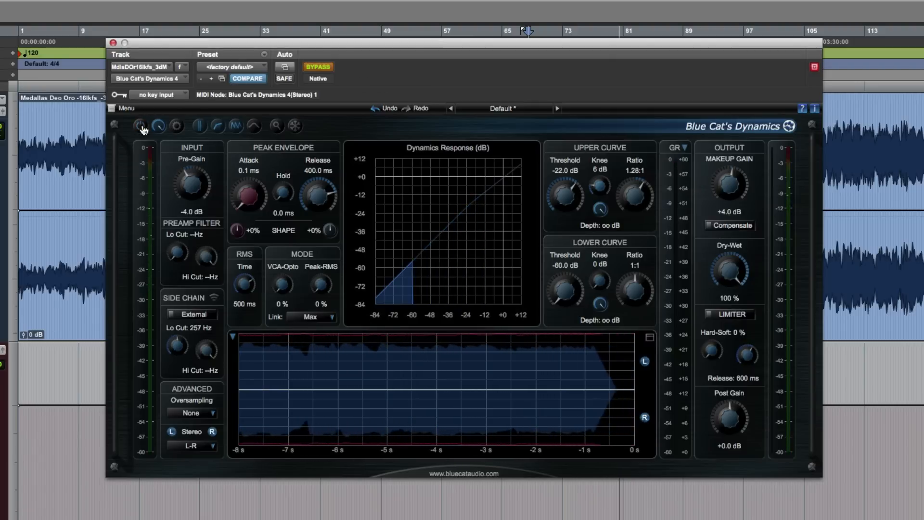
left_click(142, 127)
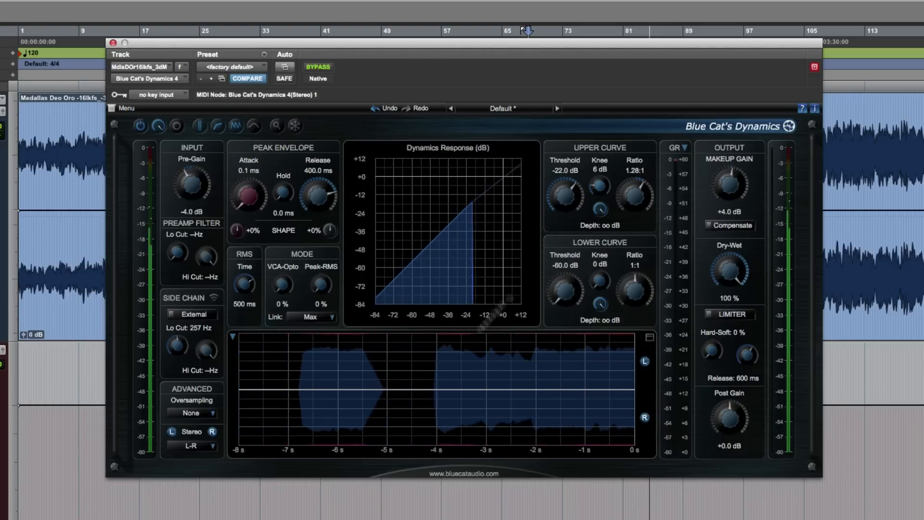
Step: Try an infinite upper-curve ratio with a -34.0 dB threshold, and settle on a 1.56:1 ratio and -18.0 dB threshold
left_click_drag(636, 196, 625, 178)
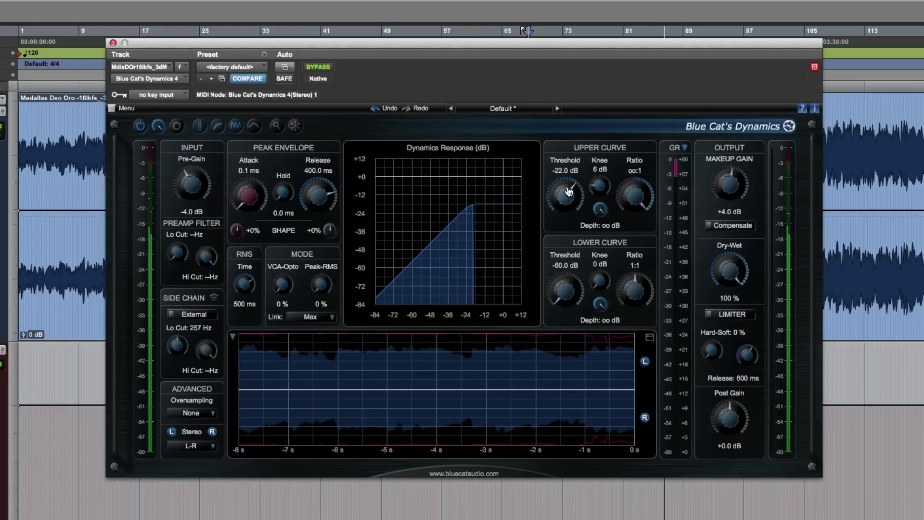
left_click_drag(569, 191, 569, 208)
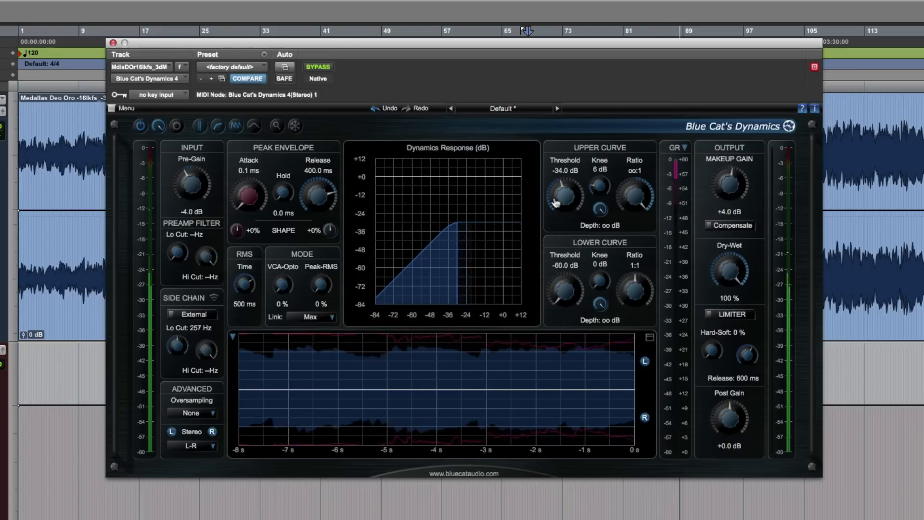
left_click_drag(563, 204, 569, 182)
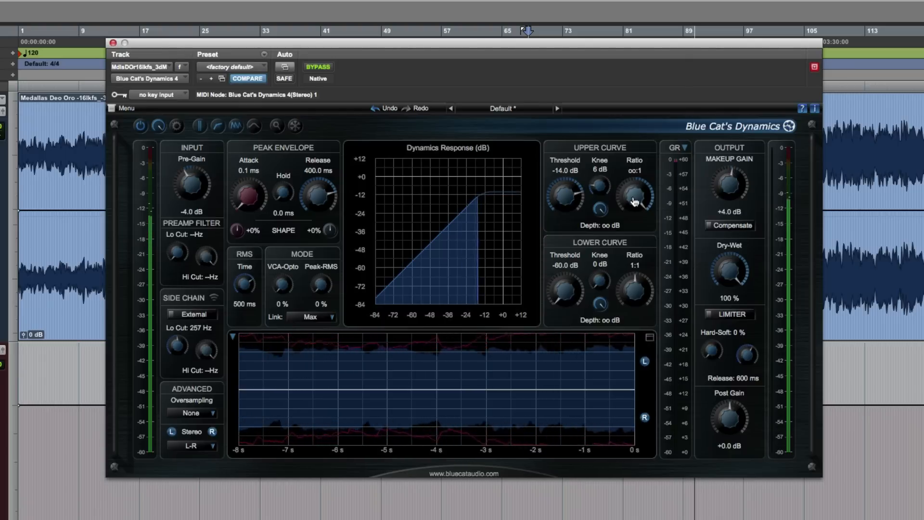
left_click_drag(634, 200, 631, 231)
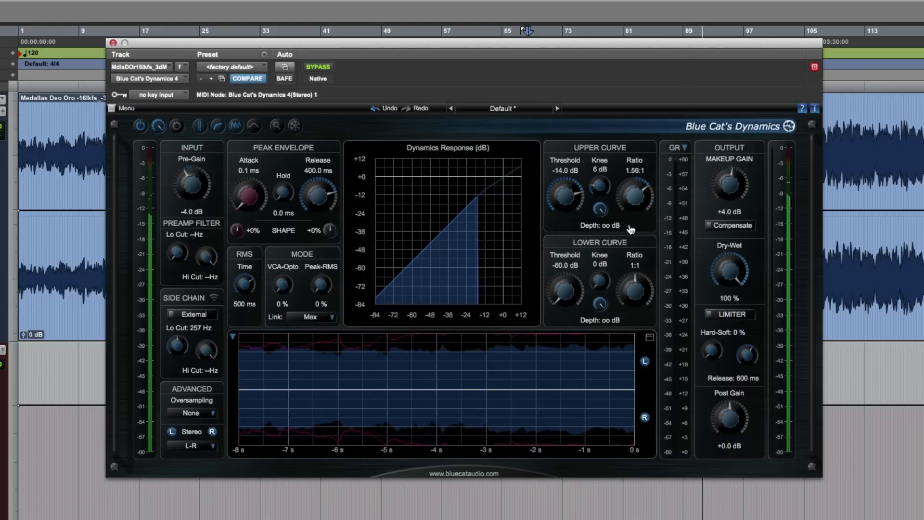
left_click_drag(572, 204, 573, 206)
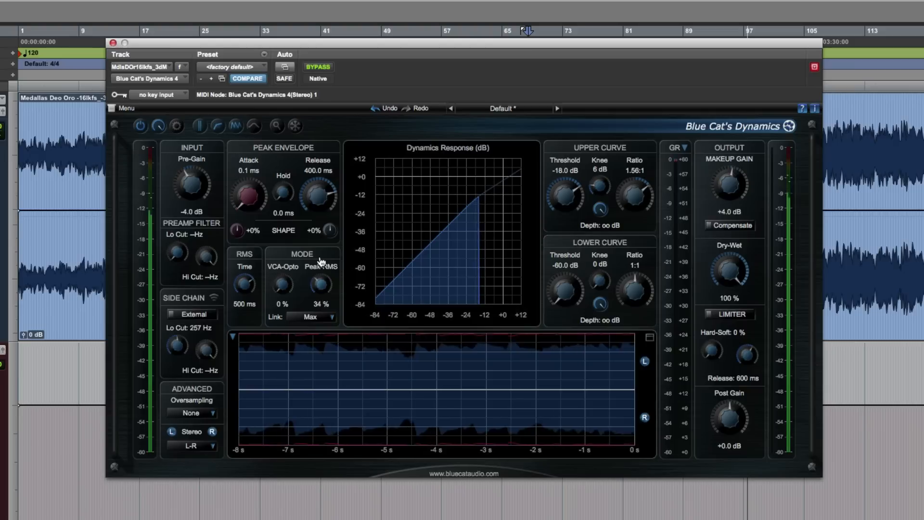
Step: Try Peak-RMS at 100%, settle on 45% with the upper curve at -34.0 dB threshold and 3.03:1 ratio, and play the mix
left_click_drag(324, 234, 327, 206)
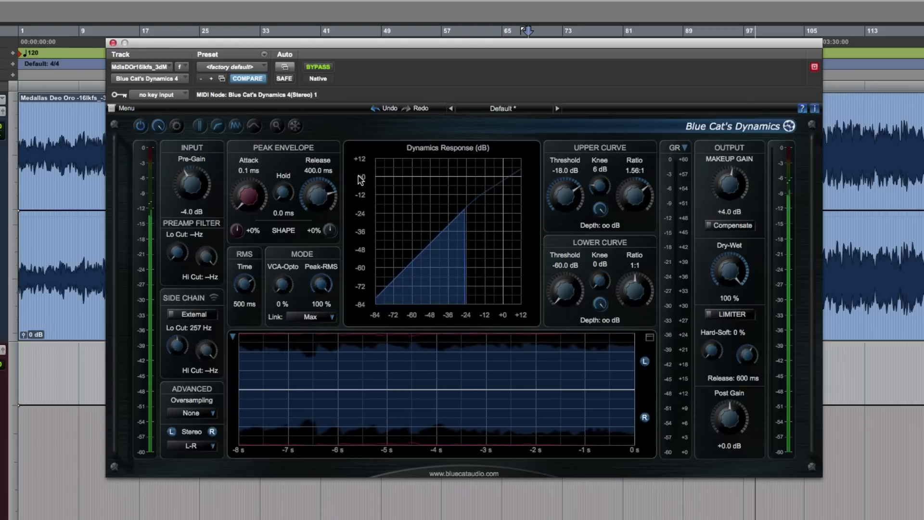
left_click_drag(564, 195, 575, 202)
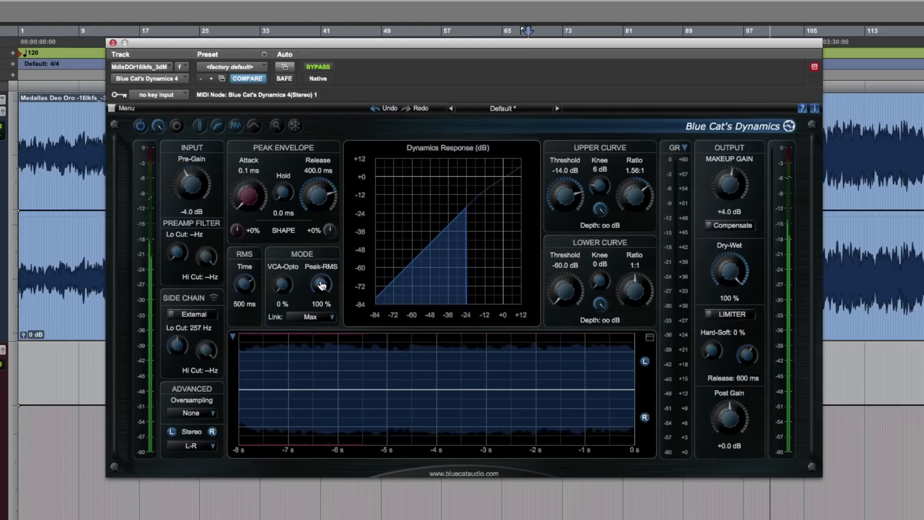
left_click_drag(322, 285, 314, 337)
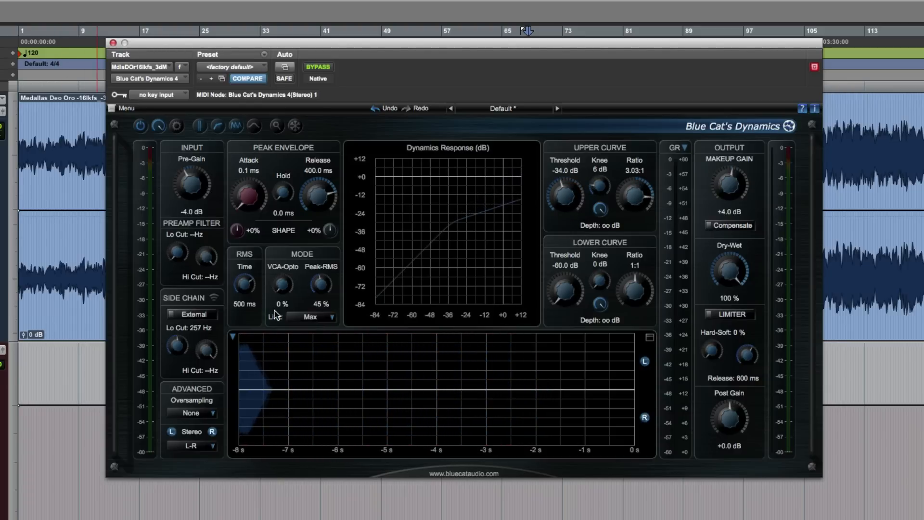
key("space")
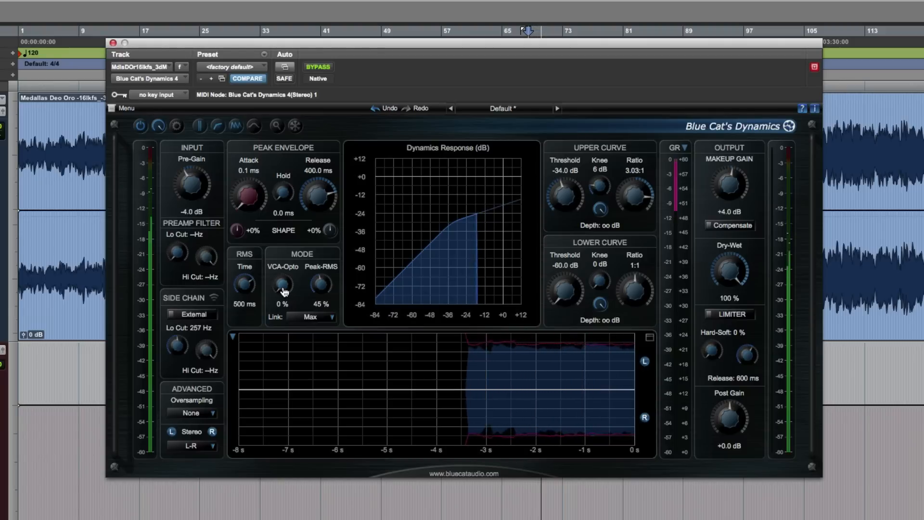
Step: Raise the makeup gain to +12.0 dB, try VCA-Opto at 100%, and settle on 52% with Peak-RMS at 42%
left_click_drag(730, 194, 731, 195)
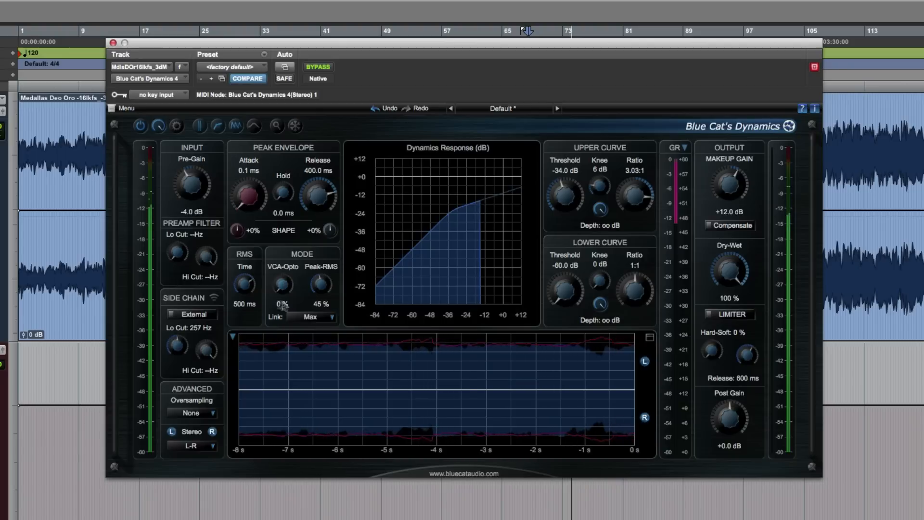
left_click_drag(284, 280, 298, 283)
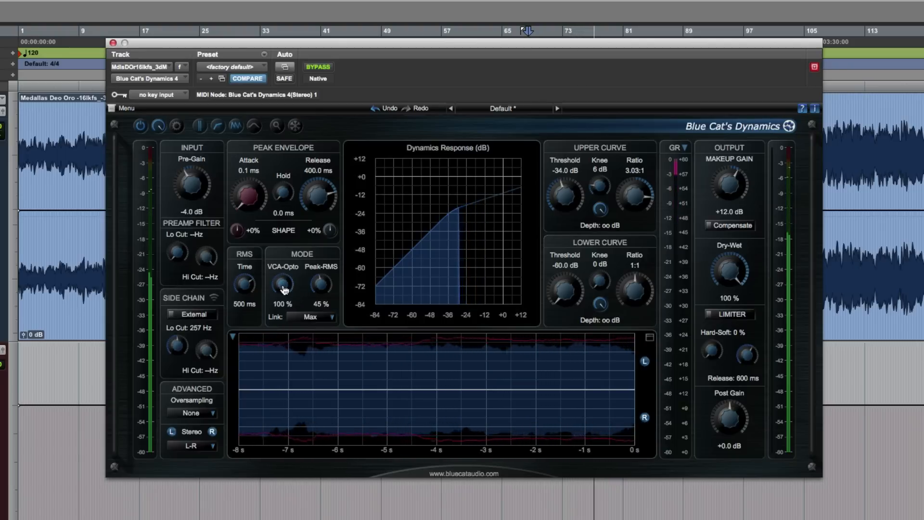
left_click_drag(284, 289, 321, 286)
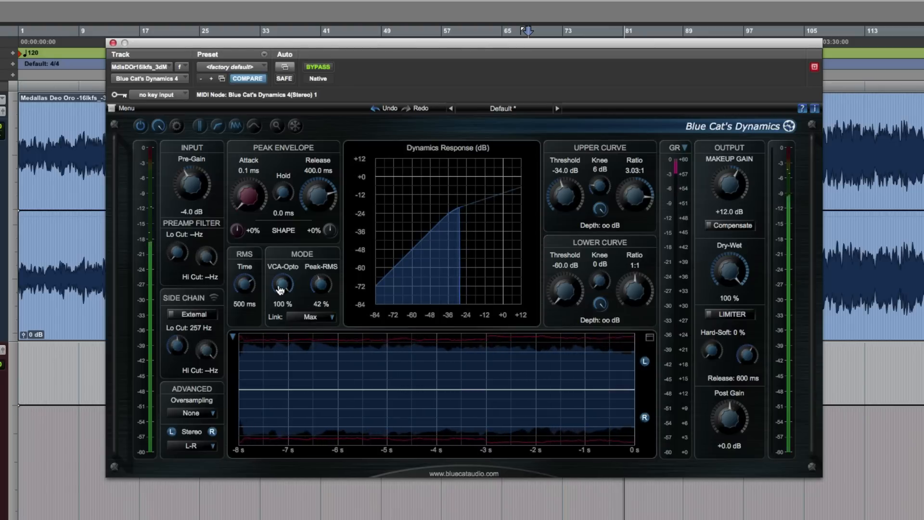
left_click_drag(282, 287, 280, 332)
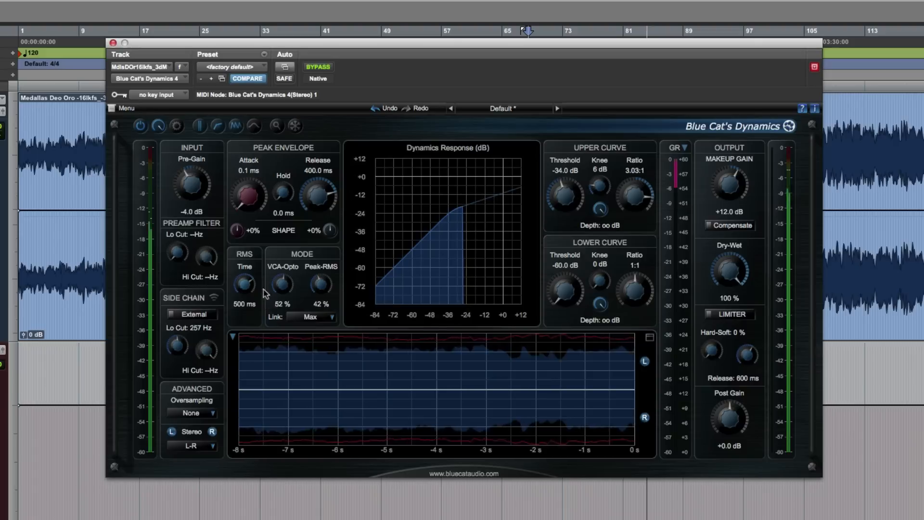
Step: Set the RMS time to 182 ms, stop playback, and set the peak envelope to 16.9 ms attack and 22.9 ms release
mouse_move(247, 292)
left_mouse_down()
mouse_move(247, 320)
mouse_move(246, 310)
left_mouse_up()
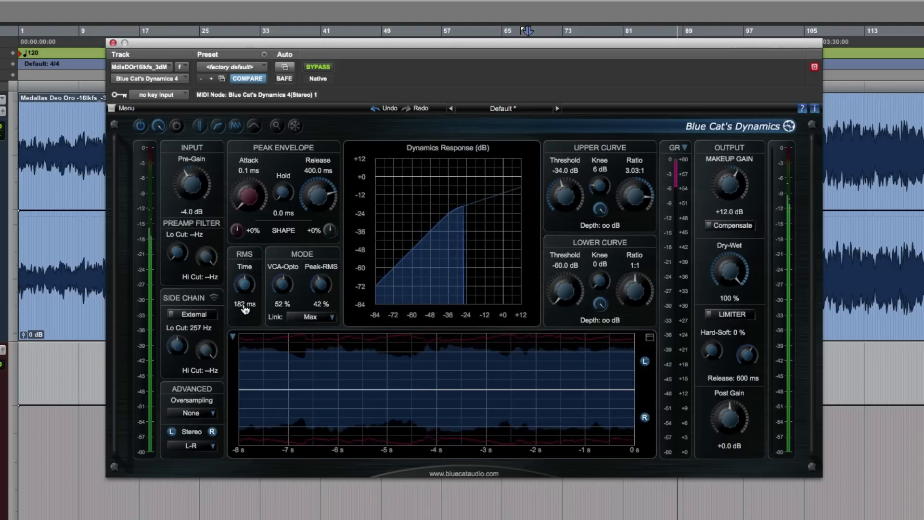
key("space")
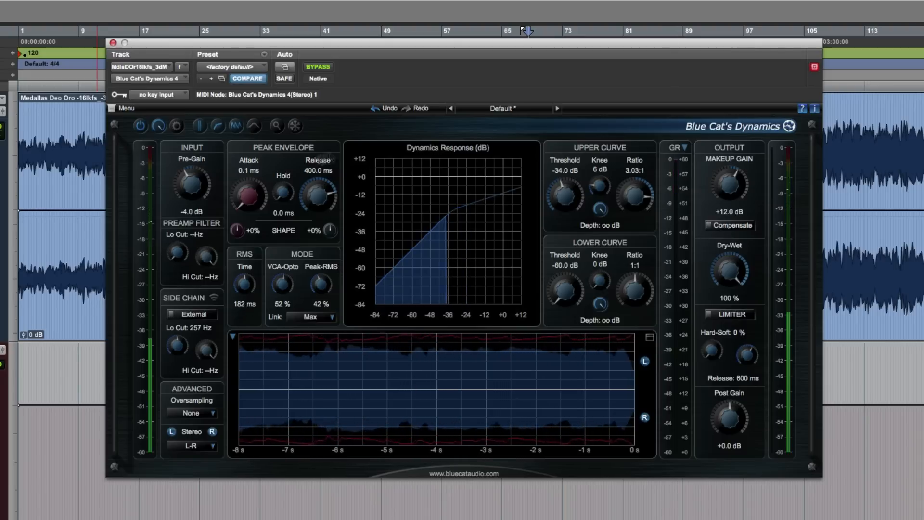
left_click_drag(249, 204, 256, 170)
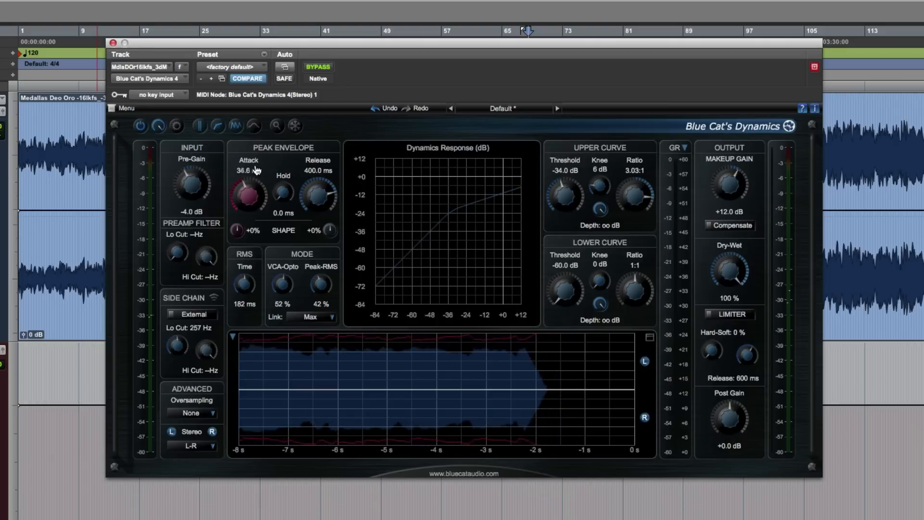
left_click_drag(317, 195, 319, 210)
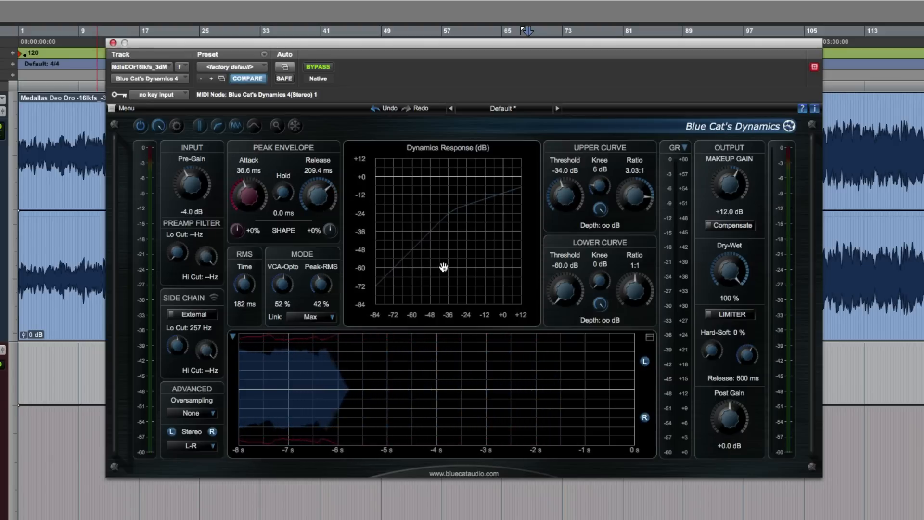
left_click_drag(252, 202, 254, 207)
left_click_drag(330, 201, 328, 229)
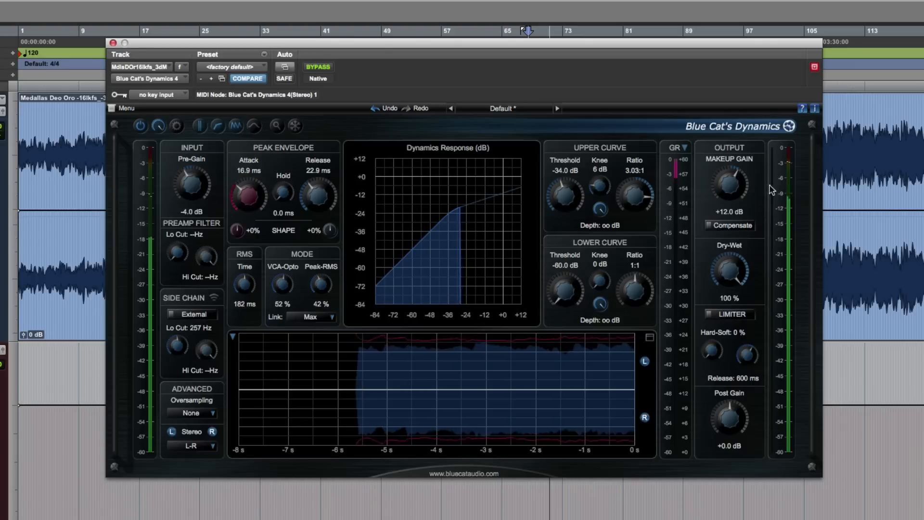
Step: Adjust the upper curve to a -30.0 dB threshold and 1.59:1 ratio with +2.0 dB makeup gain during playback, and stop the mix
left_click_drag(747, 187, 744, 198)
left_click_drag(645, 193, 650, 219)
left_click_drag(570, 204, 570, 190)
left_click_drag(725, 183, 726, 198)
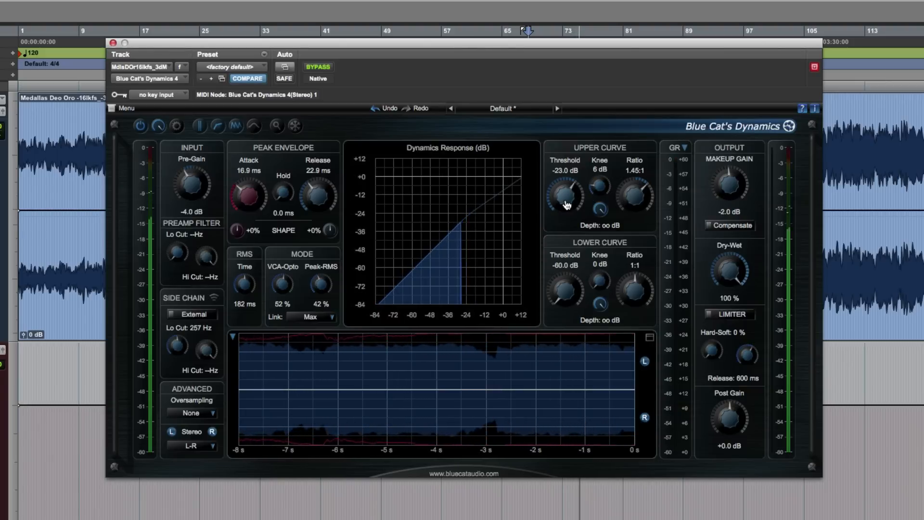
left_click_drag(568, 205, 568, 209)
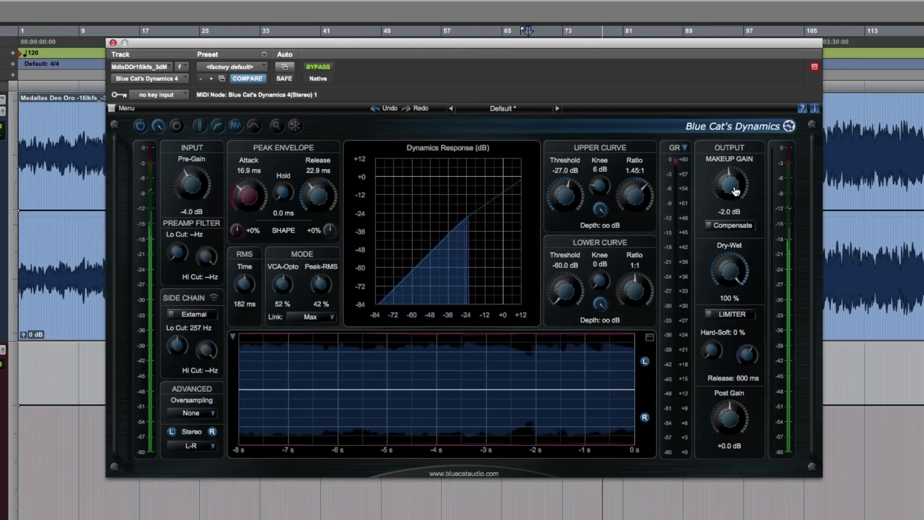
left_click_drag(736, 191, 736, 189)
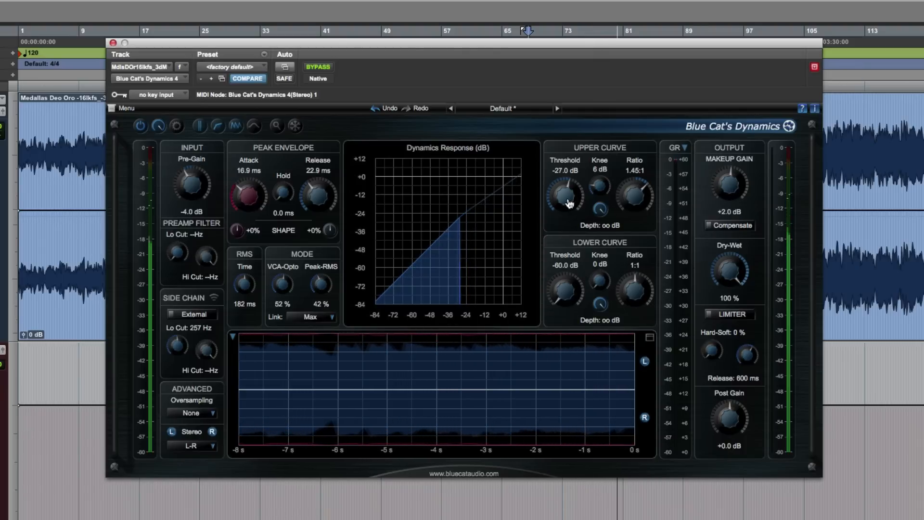
left_click_drag(566, 201, 566, 208)
left_click_drag(632, 197, 633, 192)
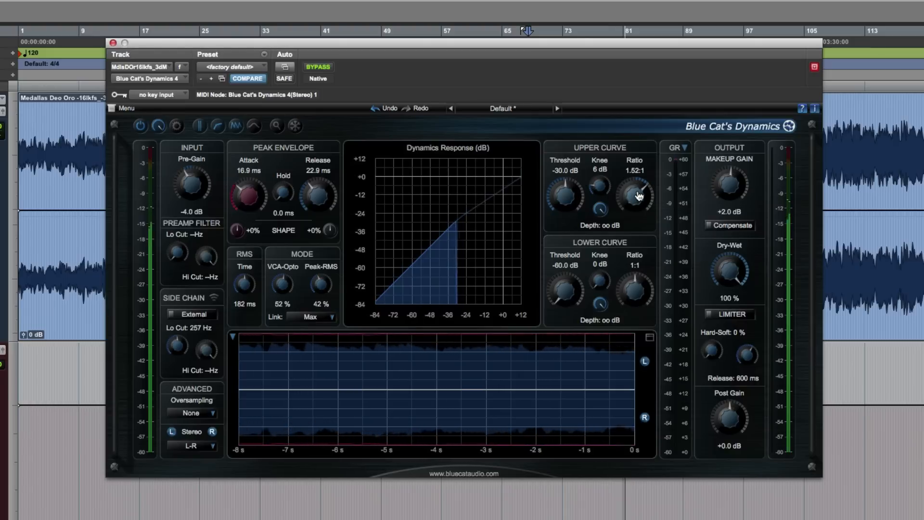
key("space")
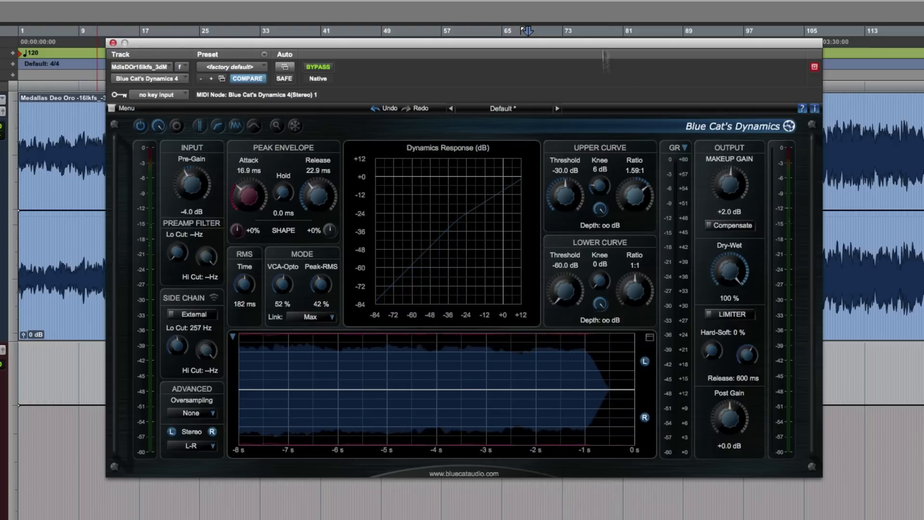
Step: Uncover the waveform, place the playback start in the quiet passage near bar 43, restore the plugin window's position, and play the mix
left_click_drag(628, 46, 643, 356)
left_click(340, 253)
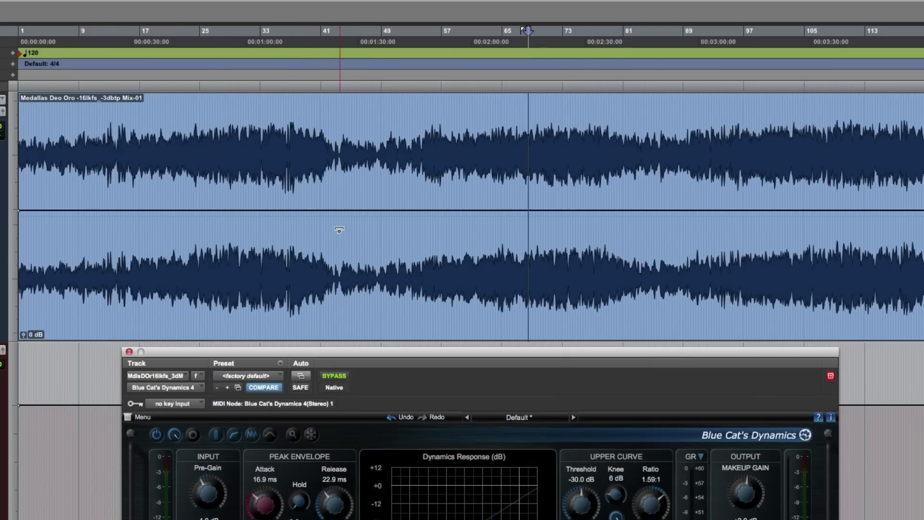
left_click_drag(588, 350, 632, 57)
left_click(626, 351)
key("space")
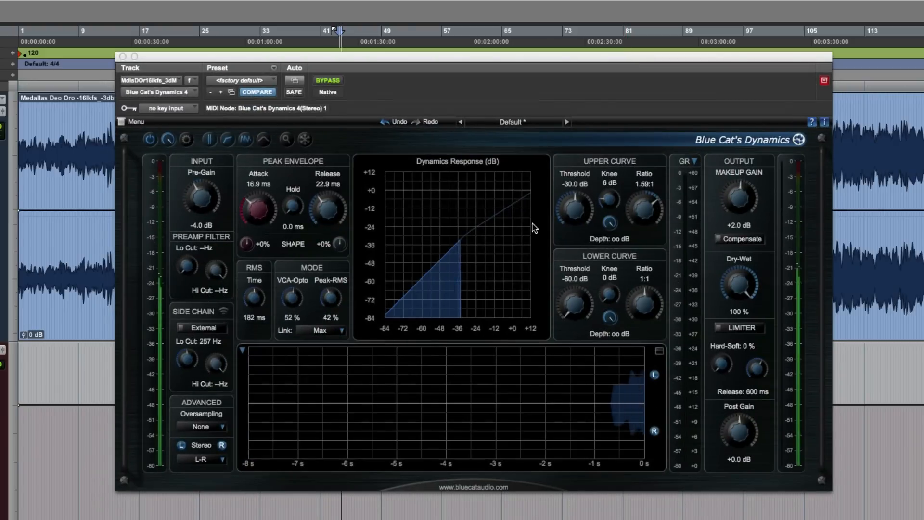
Step: Set the lower curve to a 1.49:1 ratio and -32.0 dB threshold, and restart playback from the quiet passage
left_click(613, 255)
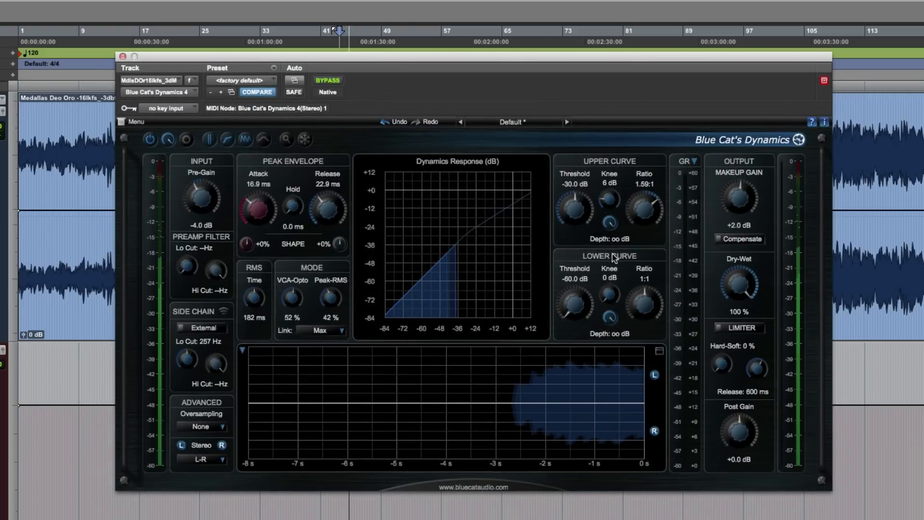
left_click_drag(640, 308, 639, 318)
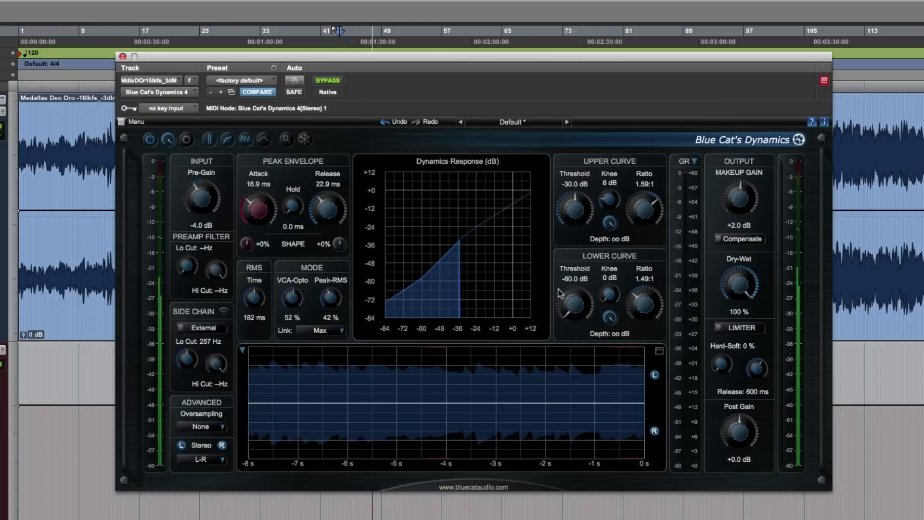
left_click_drag(571, 309, 572, 271)
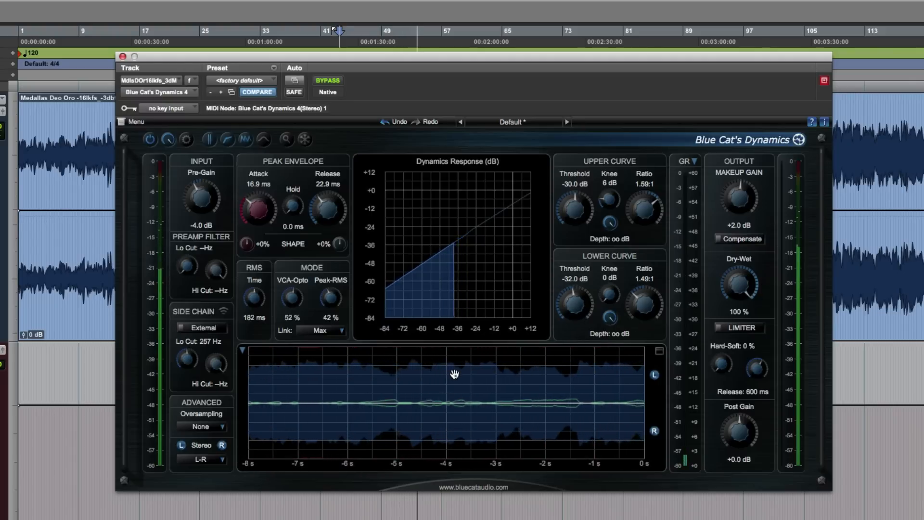
key("space")
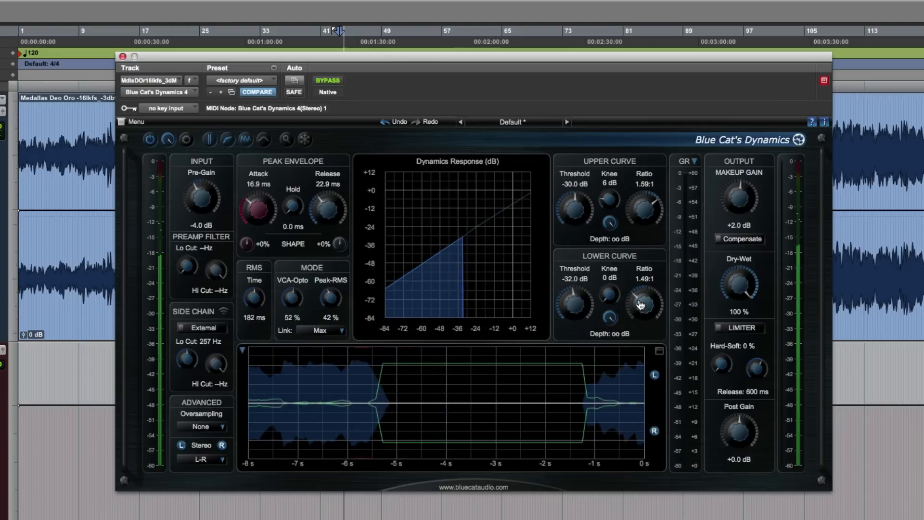
Step: Raise the lower curve's ratio to 2.27:1 and set its knee to 14 dB
scroll(640, 308, "up", 2)
scroll(639, 312, "up", 2)
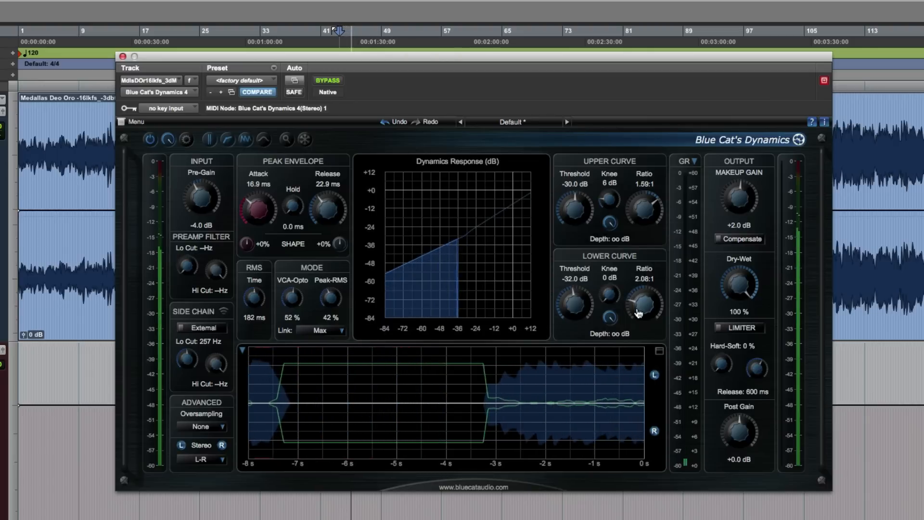
scroll(638, 314, "up", 5)
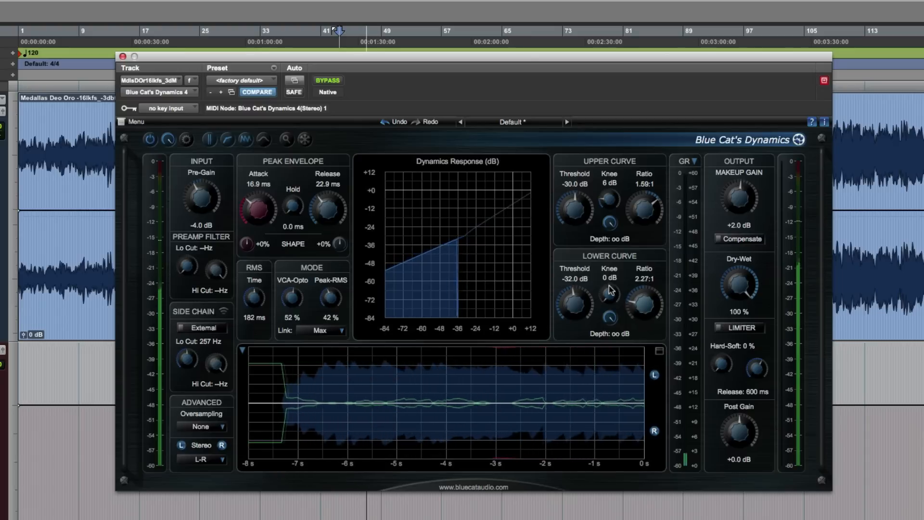
left_click_drag(610, 289, 614, 261)
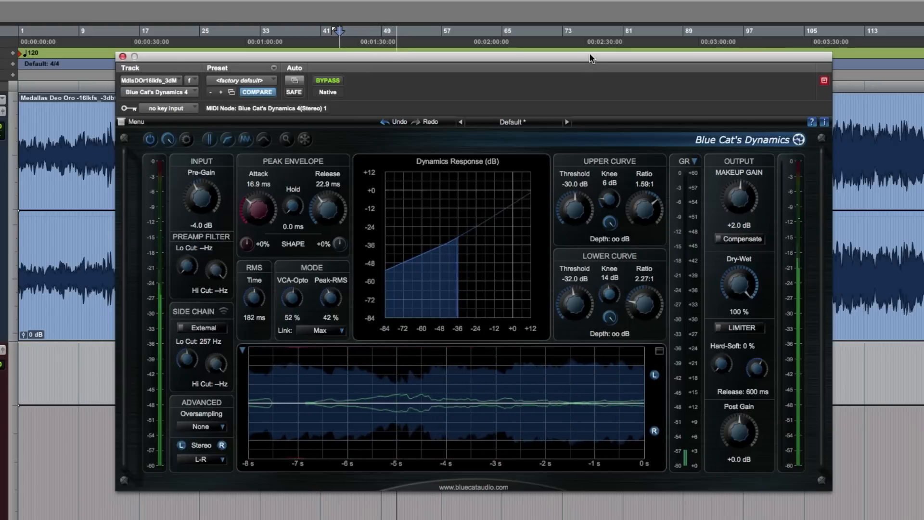
Step: Uncover the waveform, play the mix from 75|2|000 with the plugin window back in view, and stop playback
left_click_drag(592, 58, 593, 205)
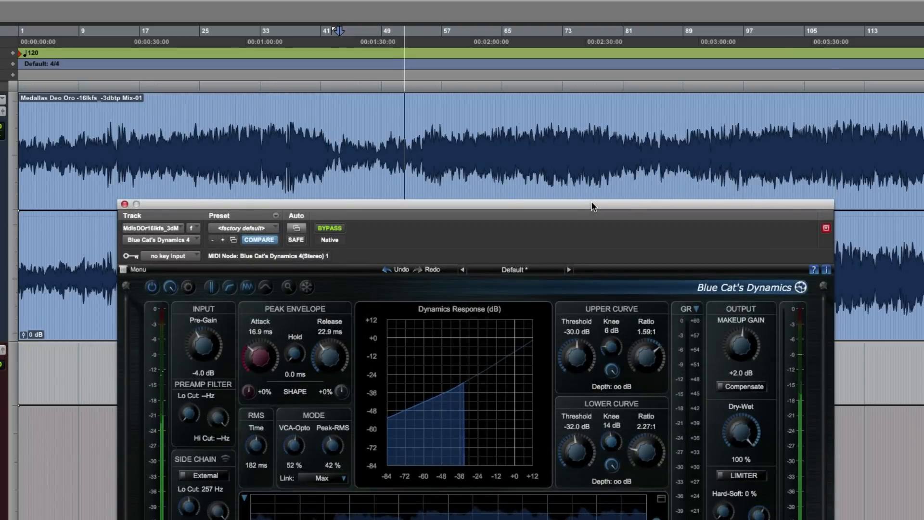
left_click(608, 152)
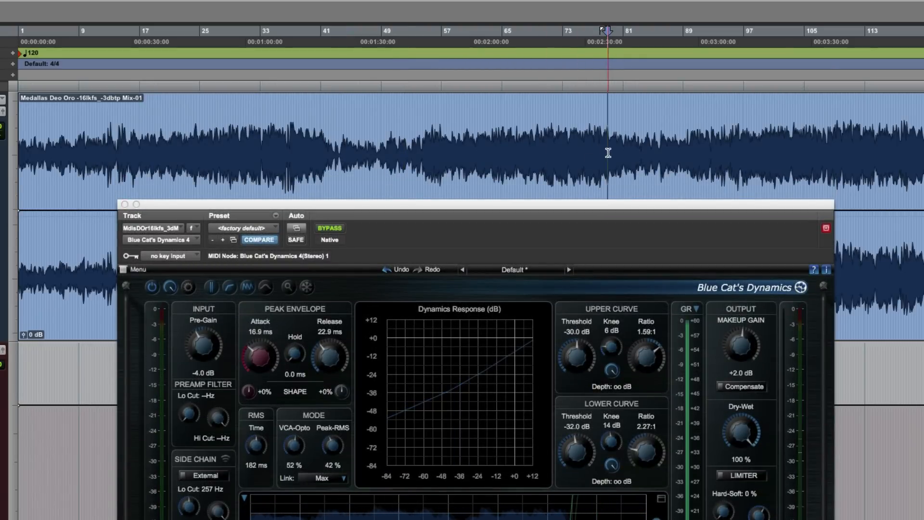
left_click(580, 150)
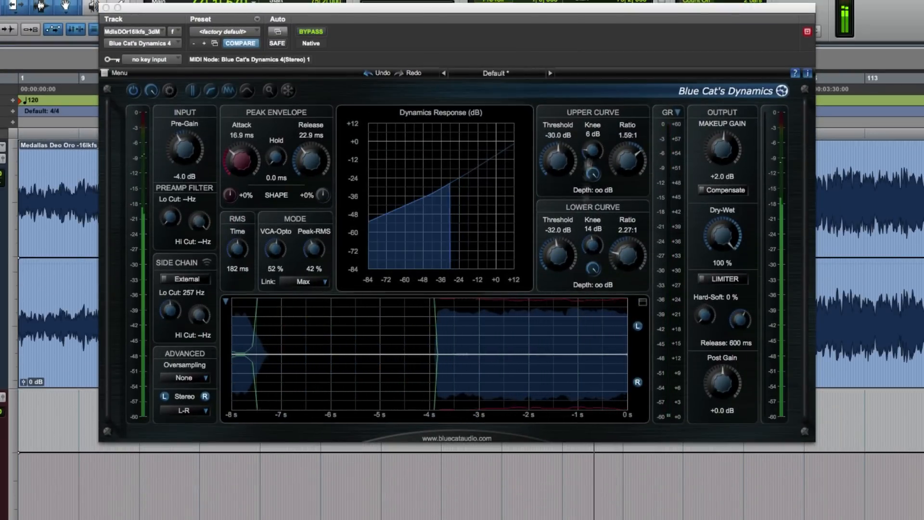
left_click_drag(616, 13, 663, 72)
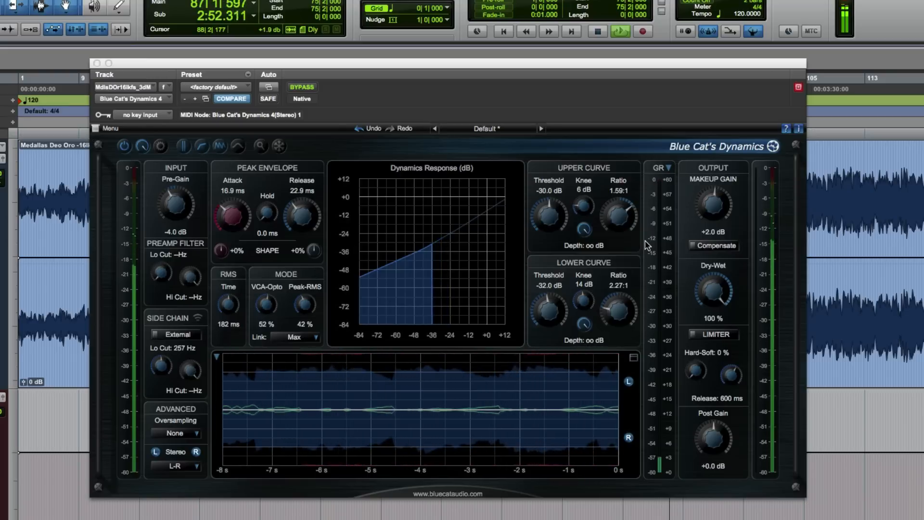
key("space")
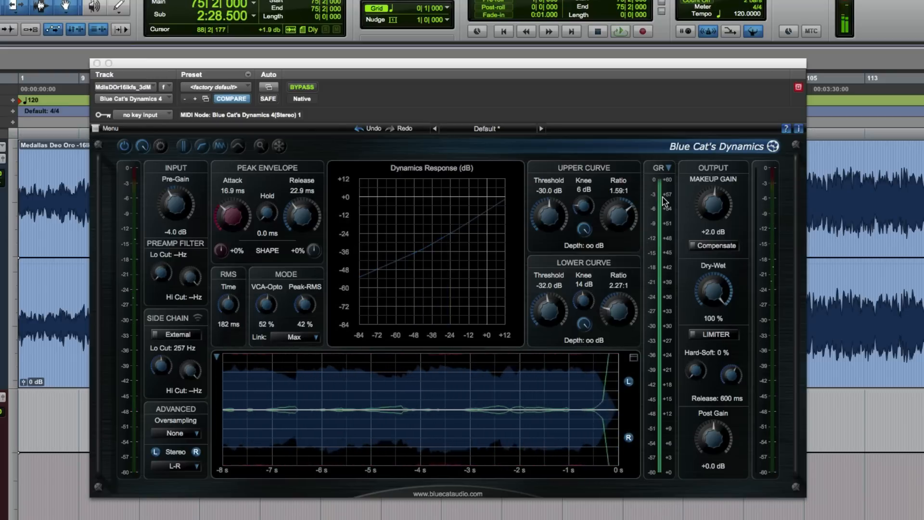